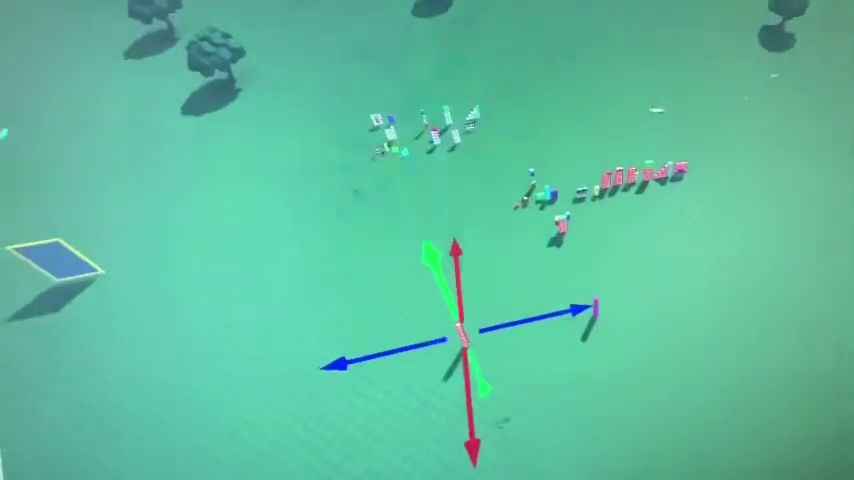
Slide the purple block flush against the red striped column
{"action": "middle_click_drag", "start_coordinate": [645, 367], "coordinate": [613, 322]}
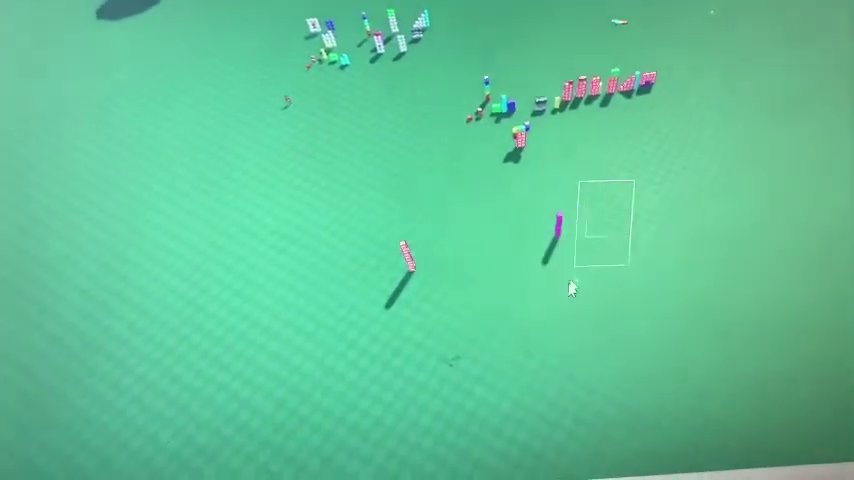
{"action": "left_click", "coordinate": [412, 258]}
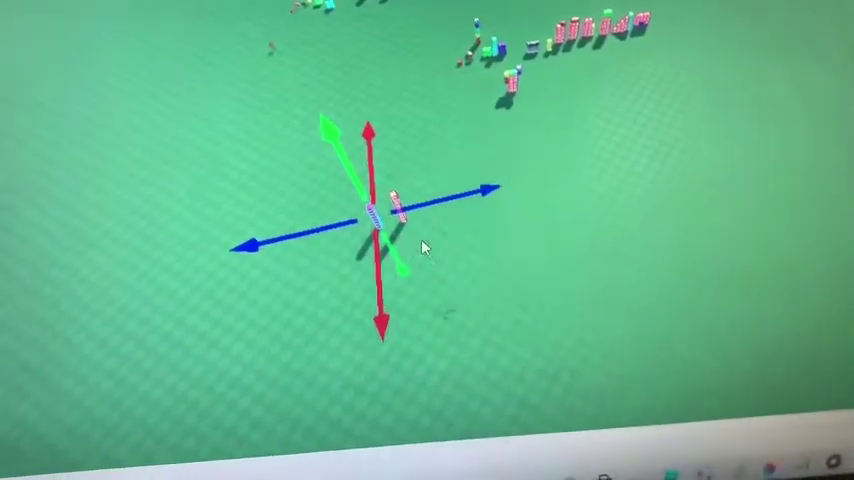
{"action": "left_click", "coordinate": [368, 200]}
{"action": "left_click", "coordinate": [395, 175]}
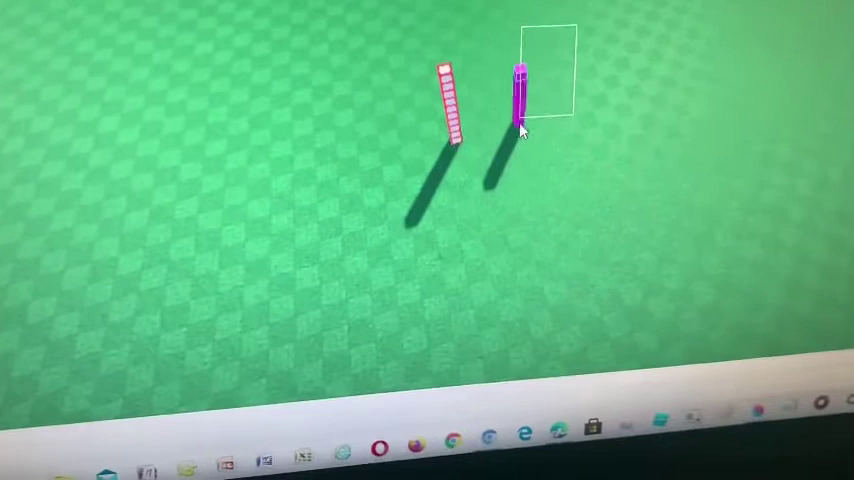
{"action": "left_click", "coordinate": [521, 130]}
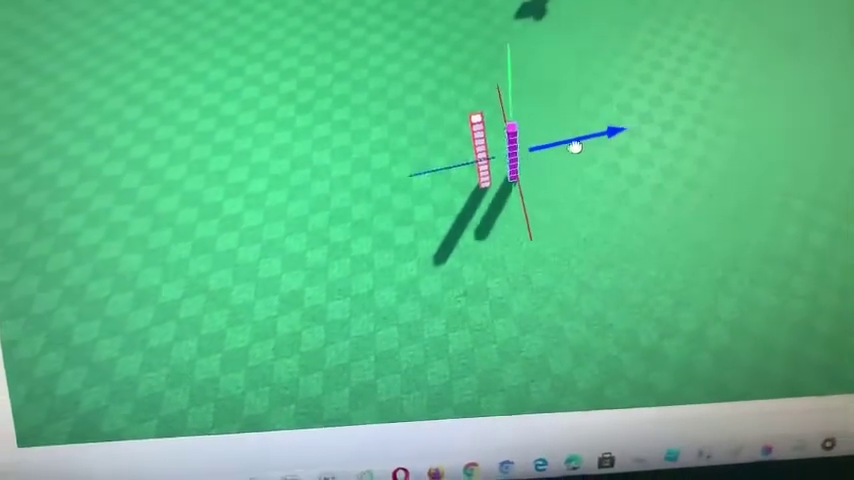
{"action": "left_click_drag", "start_coordinate": [573, 147], "coordinate": [537, 122]}
{"action": "key", "text": "ctrl+2"}
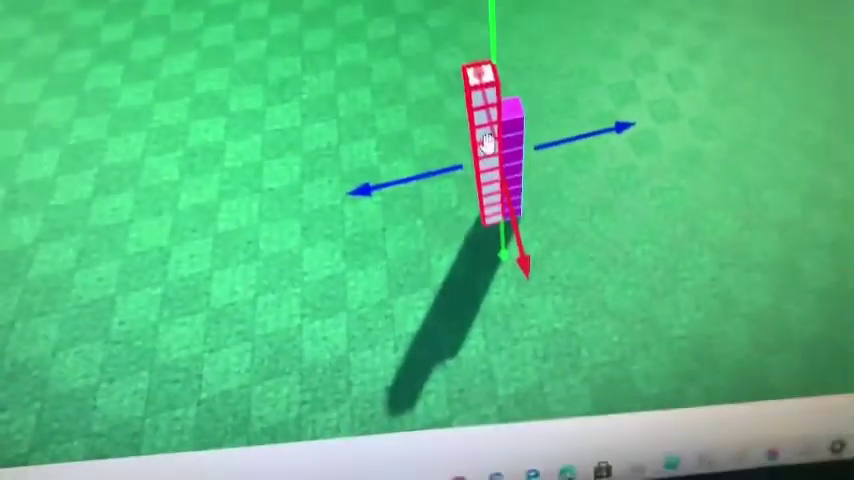
Attach the magenta part to the red striped column's base, forming an L
{"action": "mouse_move", "coordinate": [492, 137]}
{"action": "left_mouse_down"}
{"action": "mouse_move", "coordinate": [500, 155]}
{"action": "mouse_move", "coordinate": [423, 181]}
{"action": "left_mouse_up"}
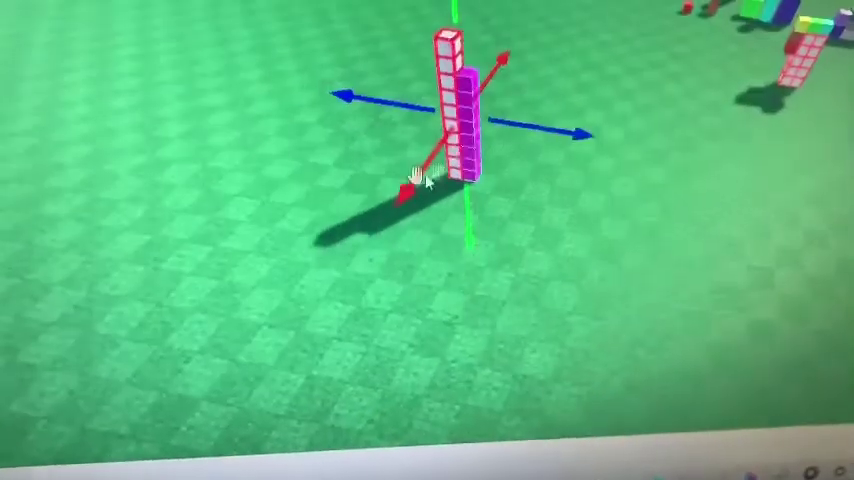
{"action": "left_click", "coordinate": [381, 147]}
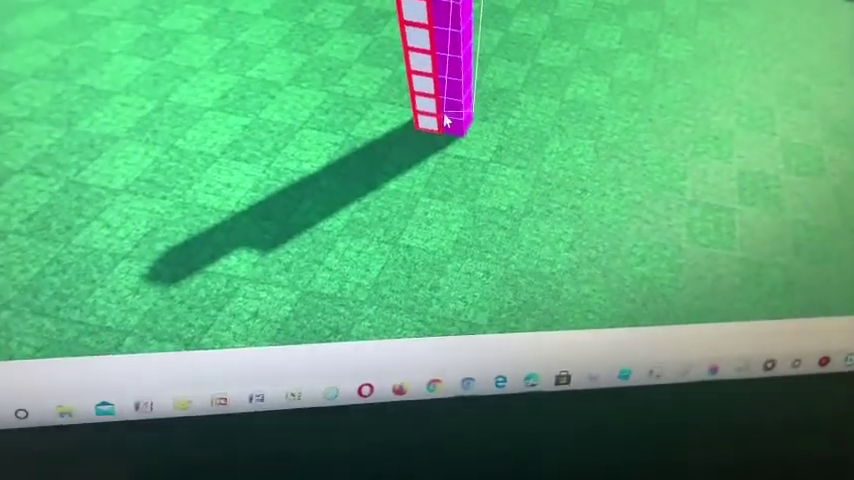
{"action": "left_click", "coordinate": [450, 133]}
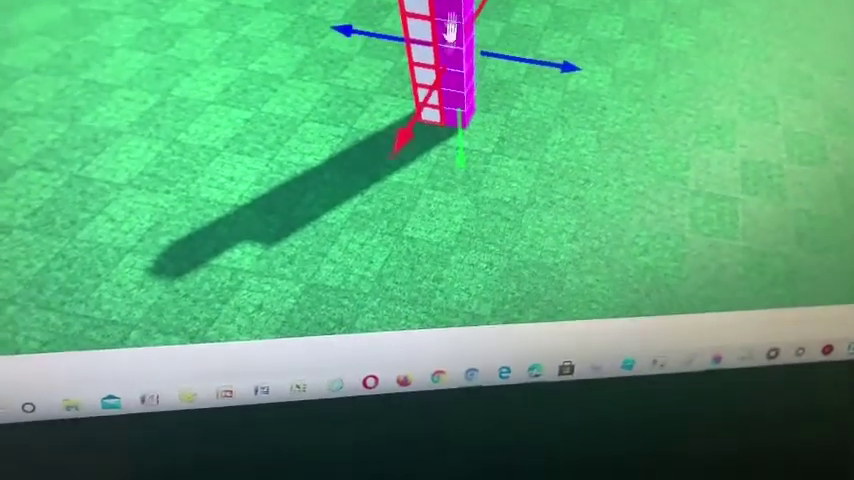
{"action": "left_click_drag", "start_coordinate": [443, 75], "coordinate": [478, 95]}
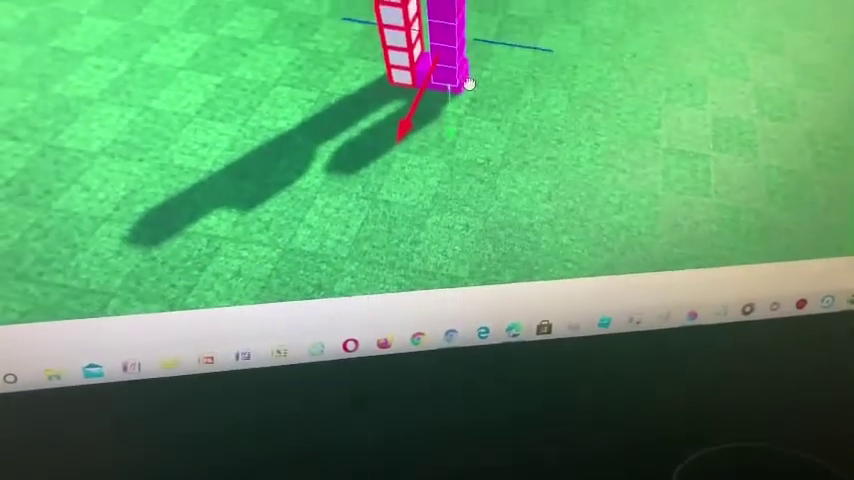
{"action": "left_click_drag", "start_coordinate": [463, 82], "coordinate": [484, 87]}
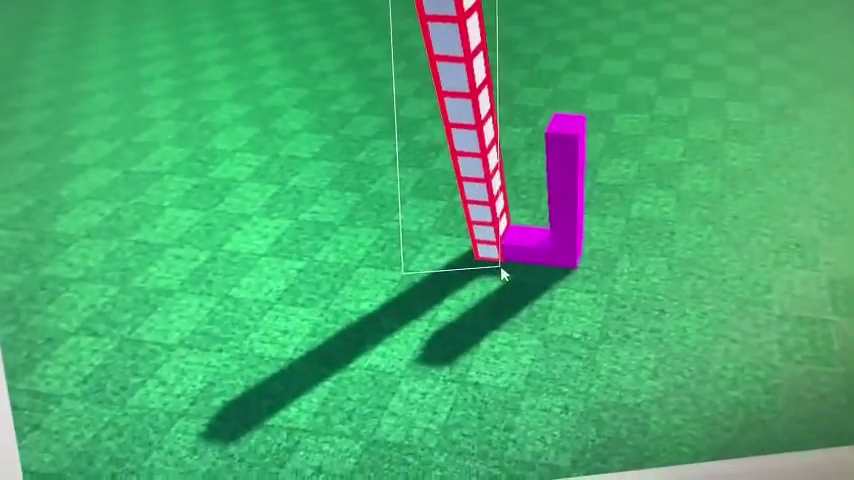
Set the red striped column on the magenta L's base and align them
{"action": "left_click", "coordinate": [492, 298]}
{"action": "left_click_drag", "start_coordinate": [492, 298], "coordinate": [500, 188]}
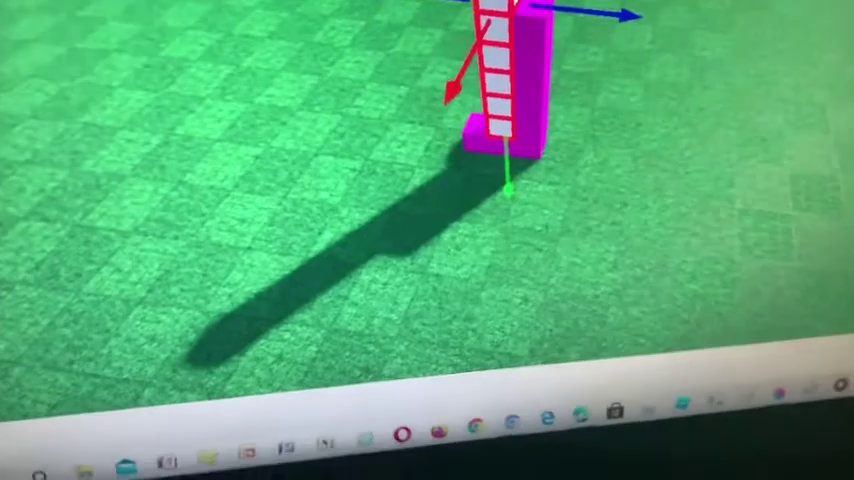
{"action": "left_click", "coordinate": [465, 42]}
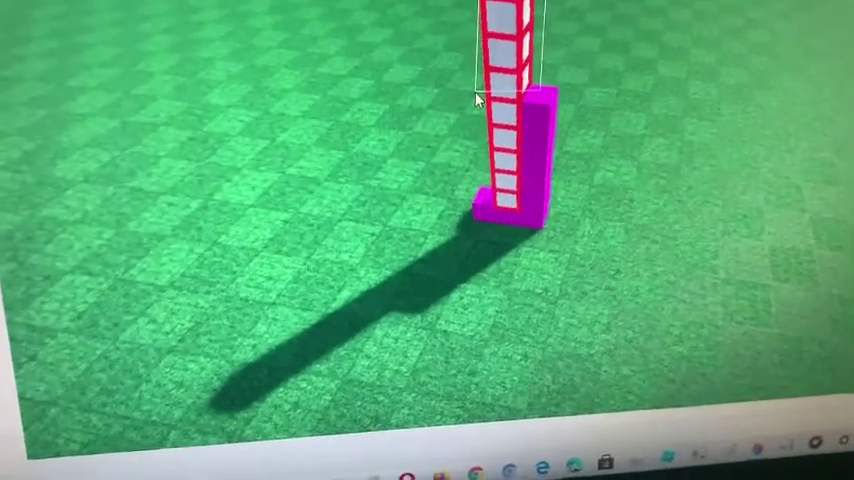
{"action": "left_click", "coordinate": [530, 68]}
{"action": "left_click_drag", "start_coordinate": [535, 70], "coordinate": [495, 45]}
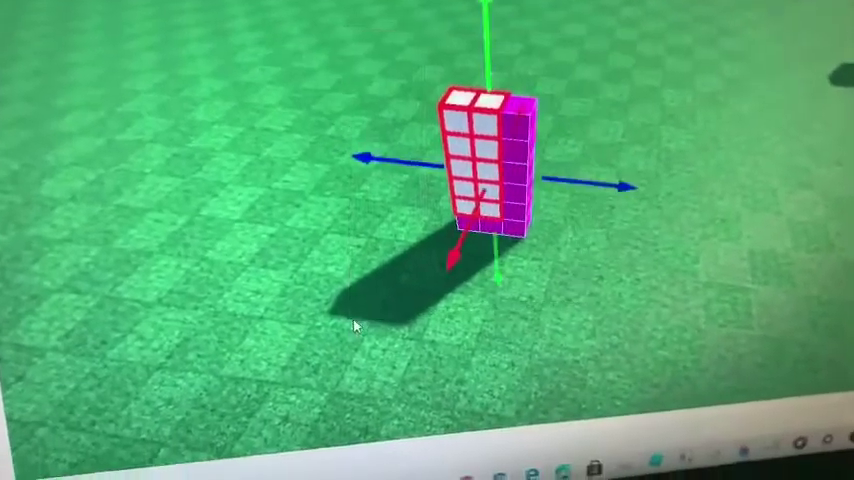
{"action": "scroll", "coordinate": [408, 292], "scroll_direction": "down", "scroll_amount": 5}
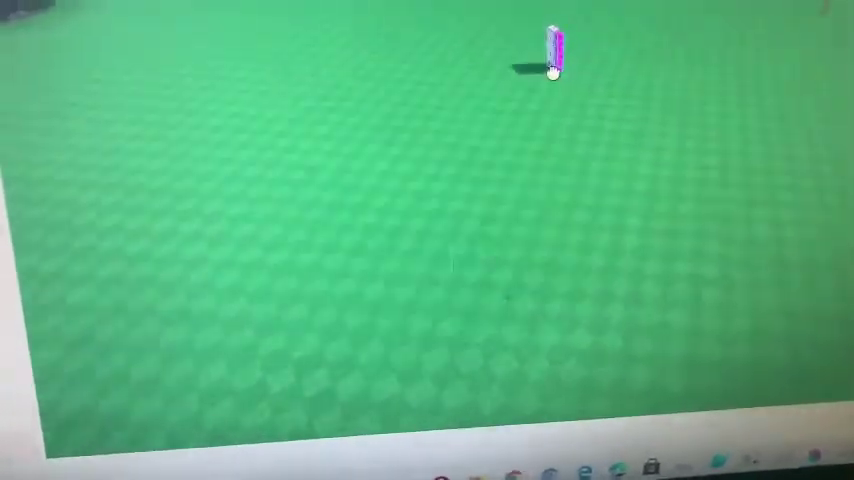
{"action": "scroll", "coordinate": [553, 72], "scroll_direction": "down", "scroll_amount": 3}
{"action": "scroll", "coordinate": [553, 110], "scroll_direction": "up", "scroll_amount": 2}
{"action": "scroll", "coordinate": [550, 100], "scroll_direction": "up", "scroll_amount": 2}
{"action": "scroll", "coordinate": [530, 95], "scroll_direction": "up", "scroll_amount": 3}
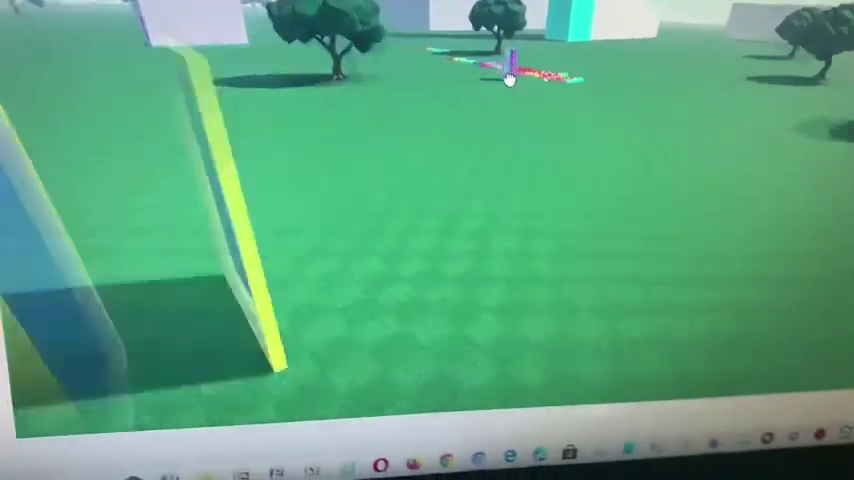
{"action": "scroll", "coordinate": [508, 78], "scroll_direction": "up", "scroll_amount": 2}
{"action": "scroll", "coordinate": [574, 141], "scroll_direction": "up", "scroll_amount": 3}
{"action": "scroll", "coordinate": [562, 149], "scroll_direction": "up", "scroll_amount": 2}
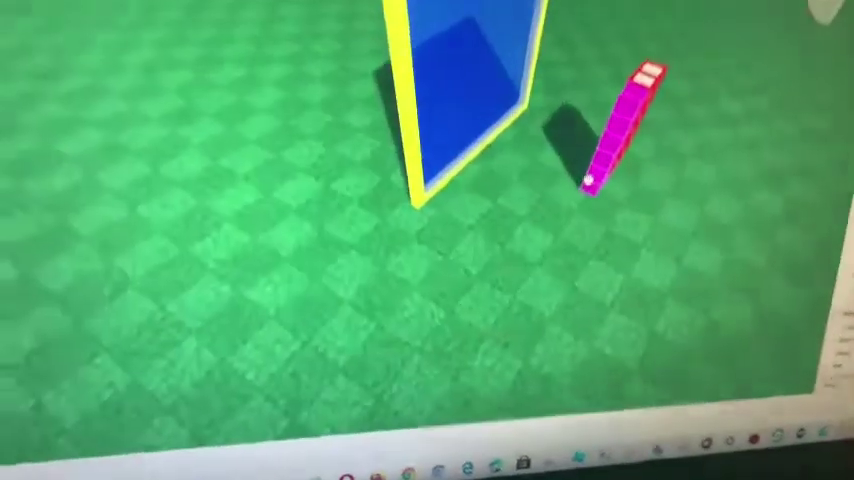
{"action": "scroll", "coordinate": [588, 180], "scroll_direction": "up", "scroll_amount": 2}
Select the magenta part beside the blue framed wall
{"action": "left_click", "coordinate": [600, 260]}
{"action": "scroll", "coordinate": [560, 290], "scroll_direction": "up", "scroll_amount": 2}
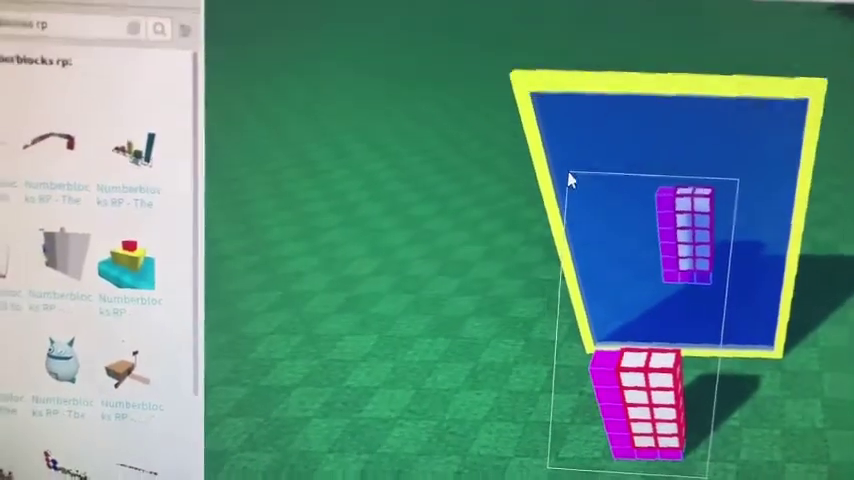
{"action": "left_click", "coordinate": [625, 380]}
{"action": "scroll", "coordinate": [630, 400], "scroll_direction": "up", "scroll_amount": 5}
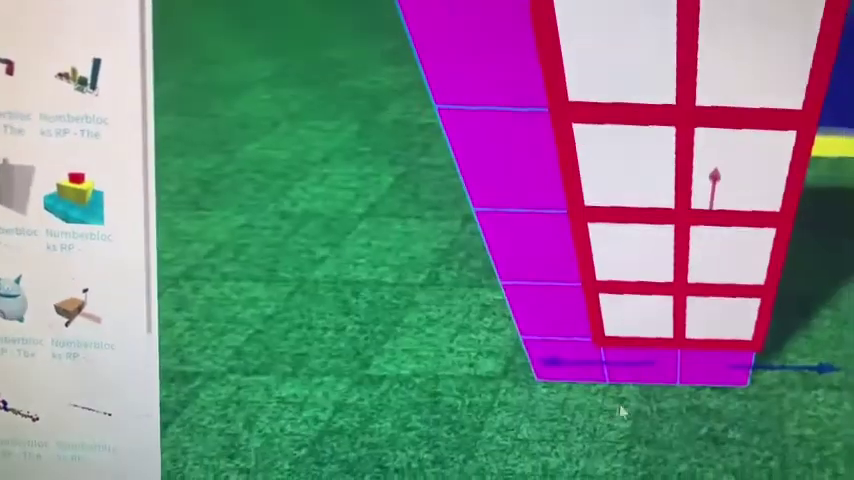
{"action": "scroll", "coordinate": [625, 380], "scroll_direction": "down", "scroll_amount": 1}
{"action": "scroll", "coordinate": [615, 350], "scroll_direction": "down", "scroll_amount": 4}
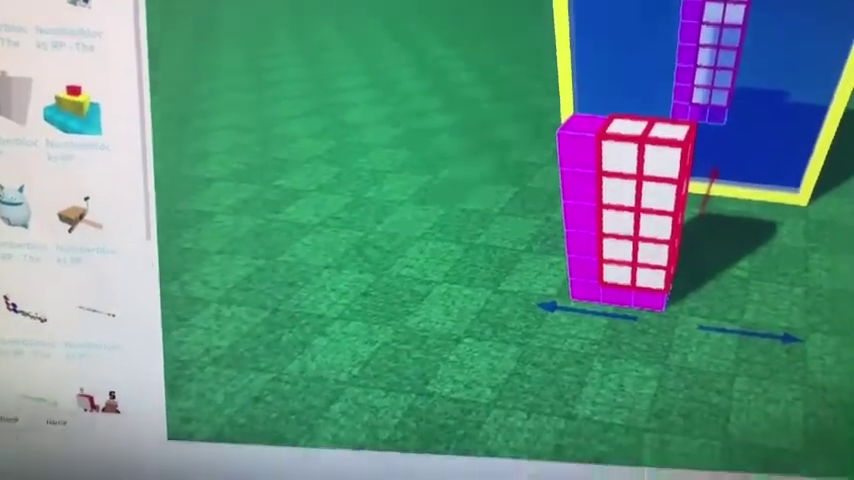
{"action": "left_click", "coordinate": [575, 340]}
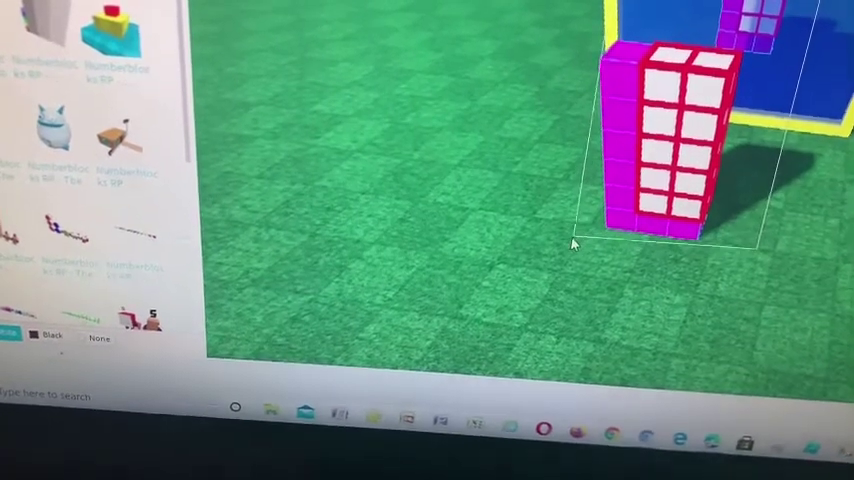
{"action": "scroll", "coordinate": [571, 233], "scroll_direction": "down", "scroll_amount": 1}
{"action": "scroll", "coordinate": [553, 248], "scroll_direction": "down", "scroll_amount": 3}
{"action": "scroll", "coordinate": [650, 200], "scroll_direction": "down", "scroll_amount": 1}
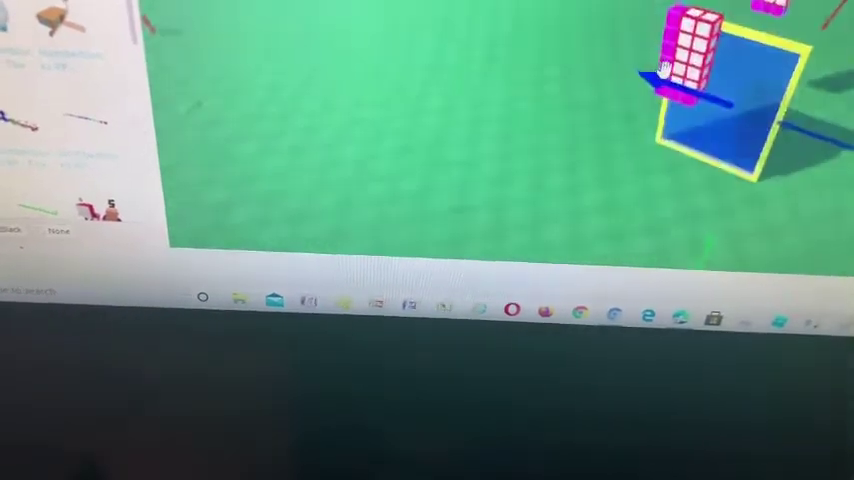
{"action": "scroll", "coordinate": [700, 125], "scroll_direction": "up", "scroll_amount": 3}
{"action": "scroll", "coordinate": [673, 190], "scroll_direction": "up", "scroll_amount": 3}
{"action": "scroll", "coordinate": [670, 200], "scroll_direction": "up", "scroll_amount": 3}
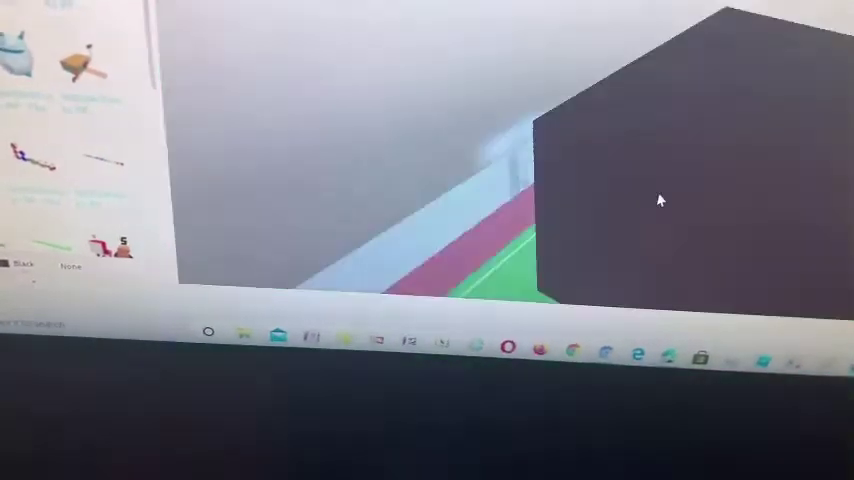
{"action": "scroll", "coordinate": [676, 210], "scroll_direction": "up", "scroll_amount": 2}
{"action": "scroll", "coordinate": [676, 210], "scroll_direction": "up", "scroll_amount": 3}
{"action": "scroll", "coordinate": [700, 220], "scroll_direction": "down", "scroll_amount": 3}
{"action": "scroll", "coordinate": [700, 220], "scroll_direction": "down", "scroll_amount": 3}
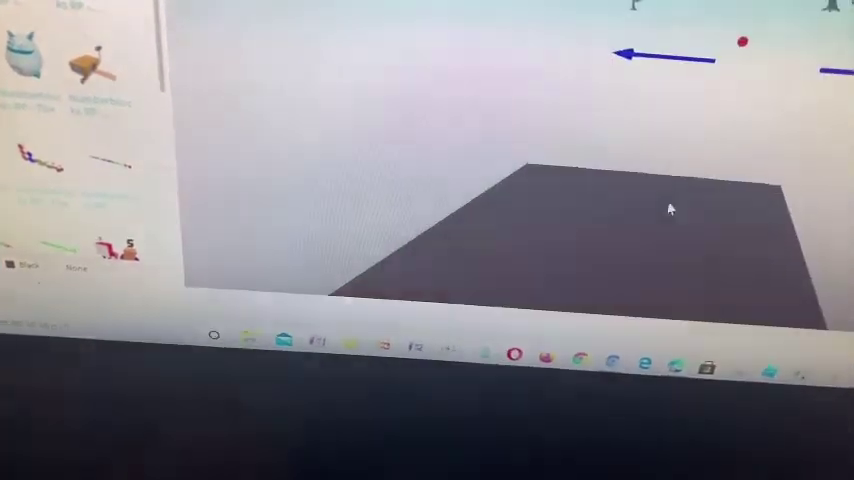
{"action": "scroll", "coordinate": [668, 205], "scroll_direction": "down", "scroll_amount": 5}
{"action": "scroll", "coordinate": [679, 187], "scroll_direction": "down", "scroll_amount": 2}
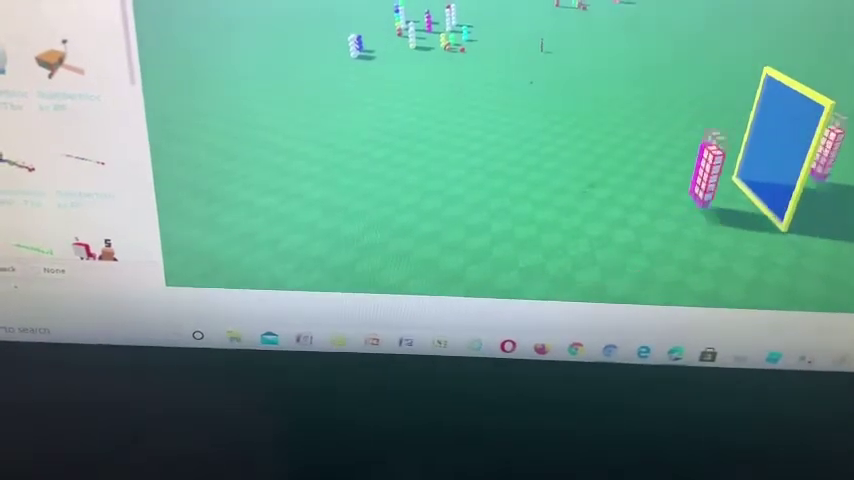
{"action": "scroll", "coordinate": [541, 45], "scroll_direction": "up", "scroll_amount": 3}
{"action": "scroll", "coordinate": [513, 160], "scroll_direction": "up", "scroll_amount": 3}
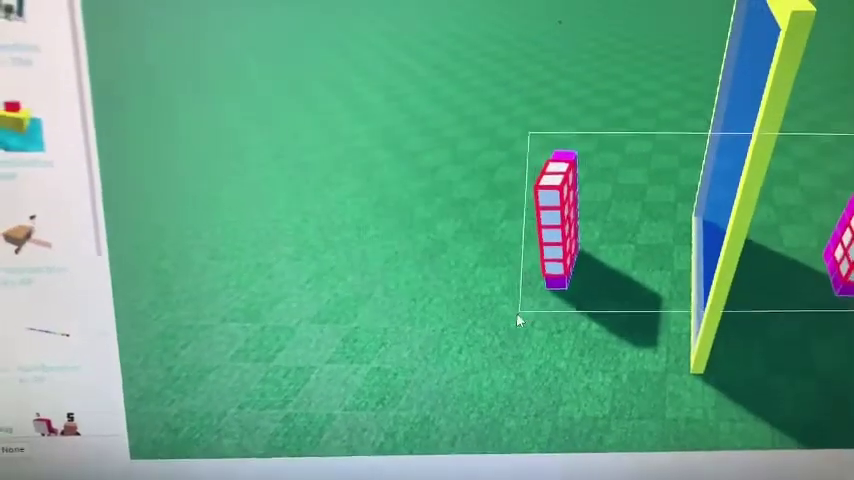
{"action": "scroll", "coordinate": [465, 295], "scroll_direction": "down", "scroll_amount": 3}
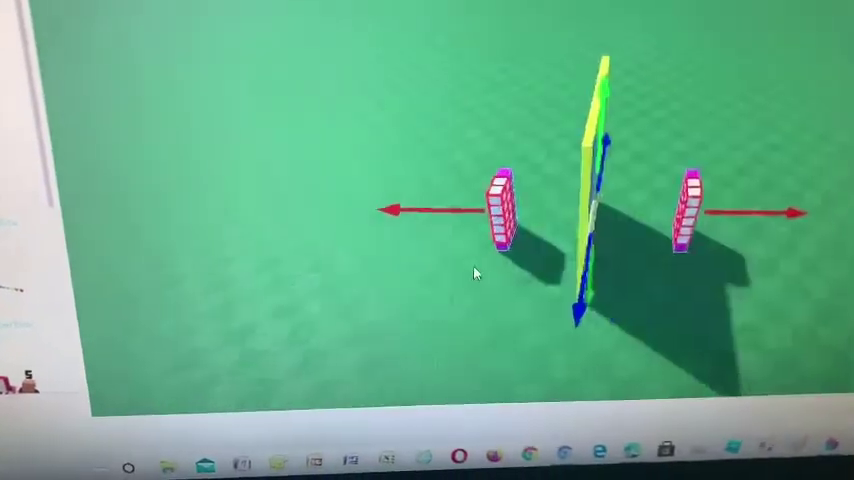
{"action": "scroll", "coordinate": [613, 145], "scroll_direction": "down", "scroll_amount": 3}
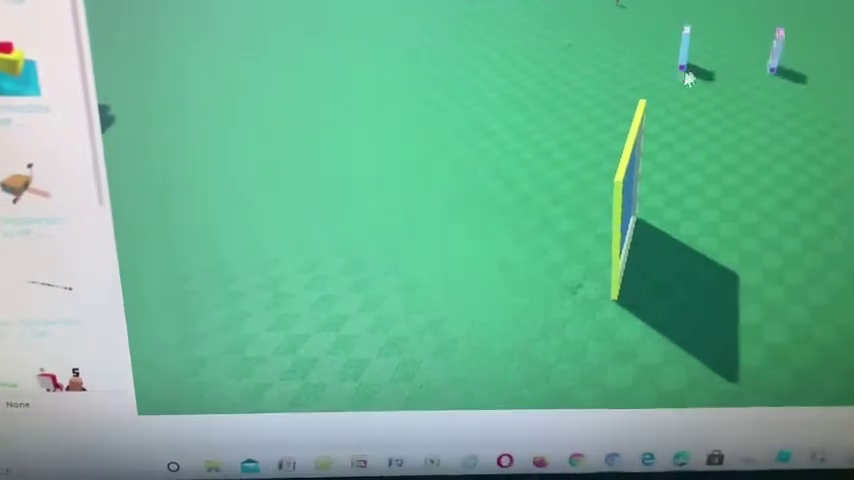
{"action": "left_click", "coordinate": [613, 145]}
{"action": "scroll", "coordinate": [613, 145], "scroll_direction": "up", "scroll_amount": 5}
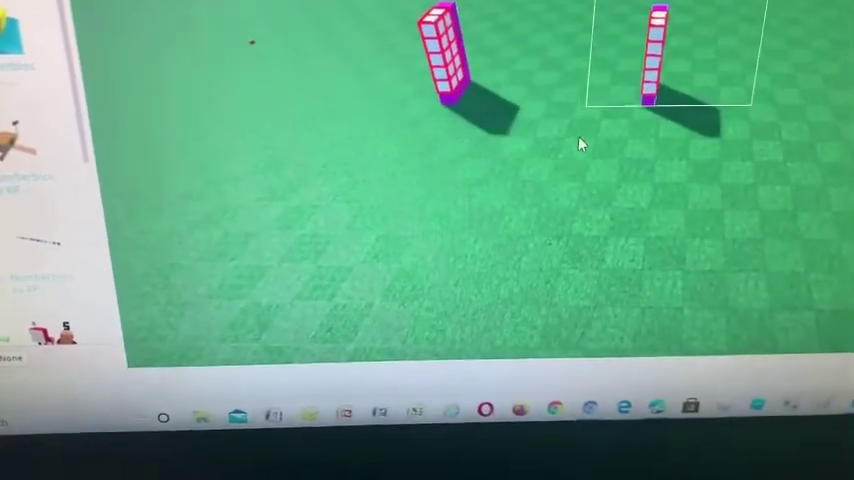
{"action": "left_click", "coordinate": [656, 60]}
{"action": "scroll", "coordinate": [692, 53], "scroll_direction": "down", "scroll_amount": 5}
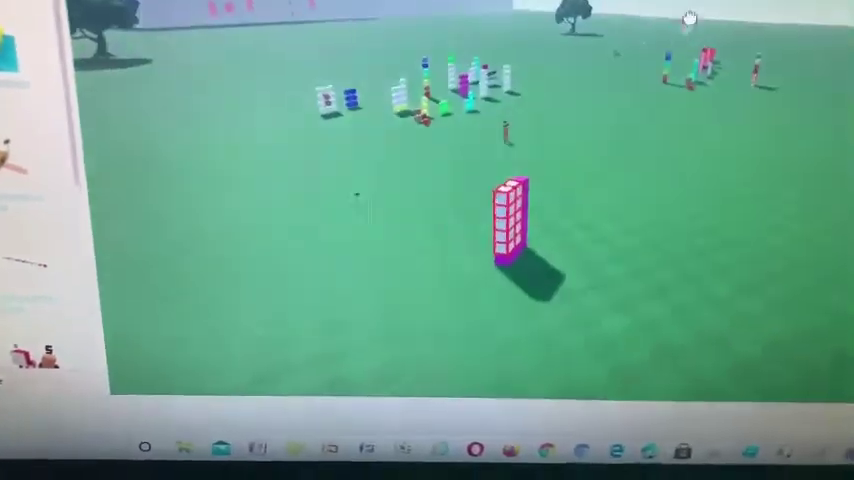
{"action": "scroll", "coordinate": [690, 19], "scroll_direction": "up", "scroll_amount": 3}
{"action": "scroll", "coordinate": [806, 105], "scroll_direction": "up", "scroll_amount": 3}
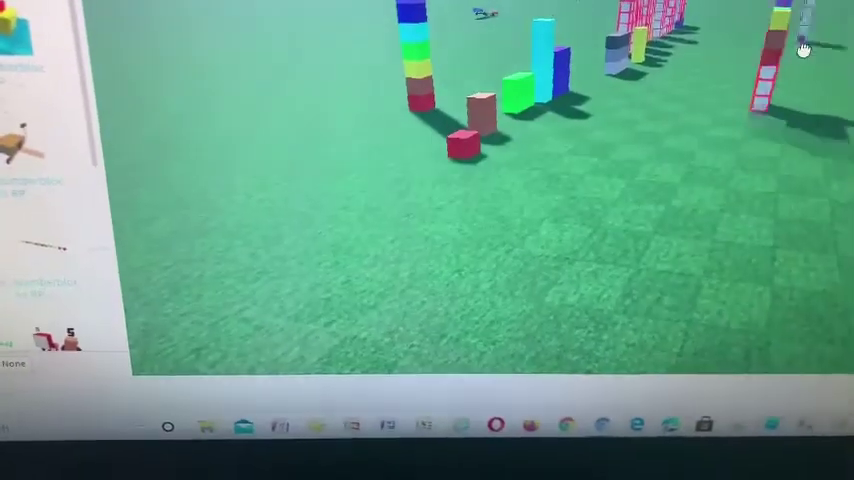
{"action": "scroll", "coordinate": [818, 50], "scroll_direction": "up", "scroll_amount": 3}
{"action": "scroll", "coordinate": [800, 30], "scroll_direction": "up", "scroll_amount": 3}
{"action": "scroll", "coordinate": [792, 22], "scroll_direction": "down", "scroll_amount": 3}
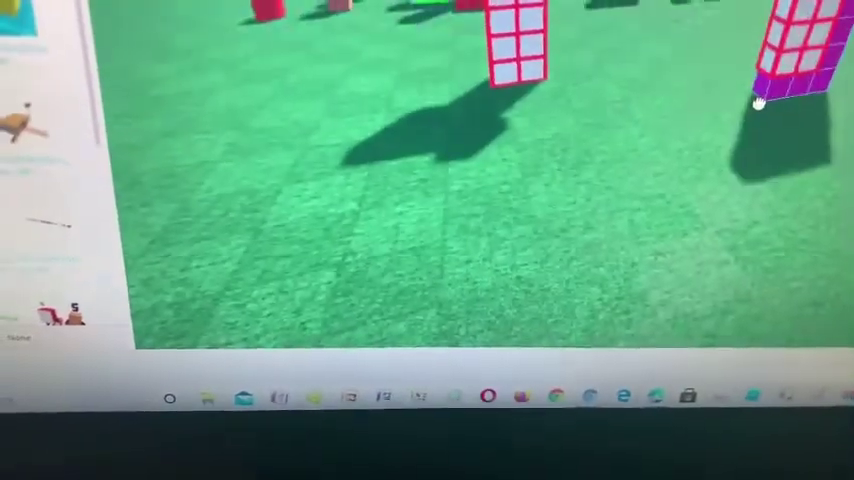
{"action": "scroll", "coordinate": [759, 105], "scroll_direction": "down", "scroll_amount": 3}
{"action": "scroll", "coordinate": [450, 150], "scroll_direction": "up", "scroll_amount": 3}
{"action": "scroll", "coordinate": [450, 150], "scroll_direction": "up", "scroll_amount": 3}
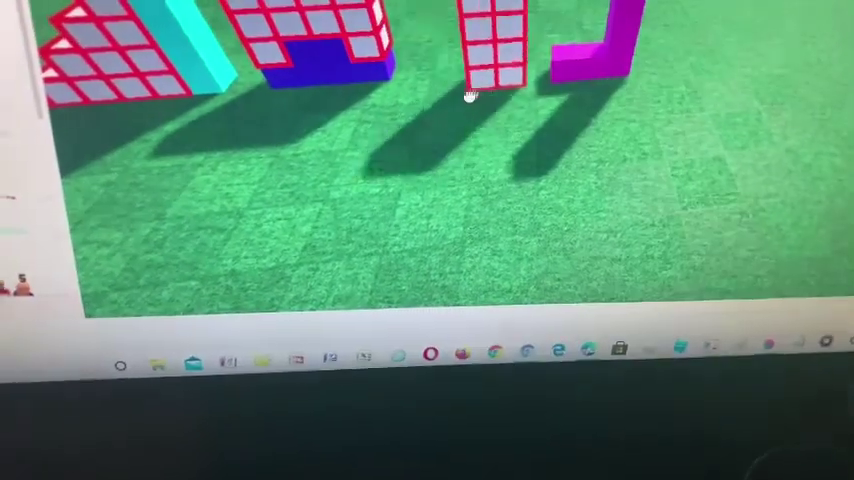
{"action": "left_click", "coordinate": [463, 70]}
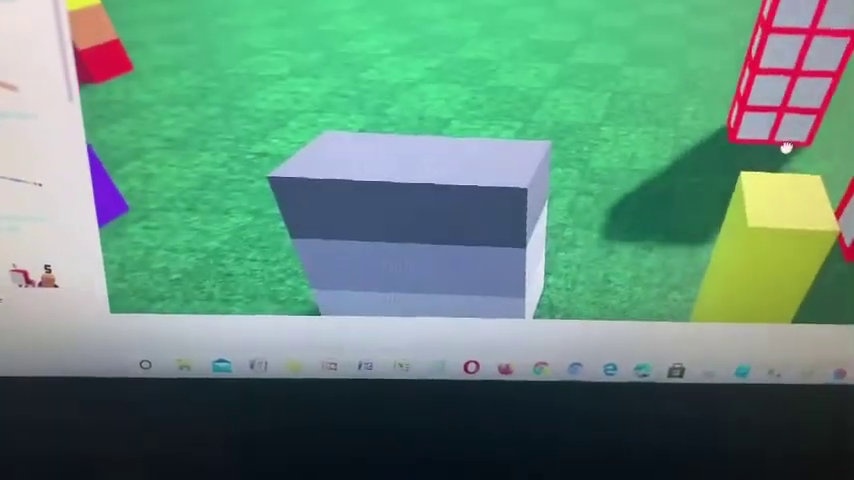
{"action": "key", "text": "w"}
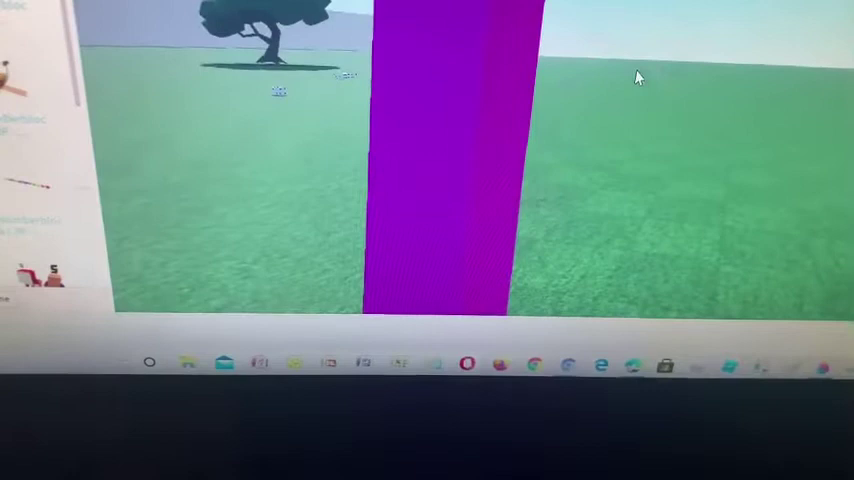
{"action": "key", "text": "s"}
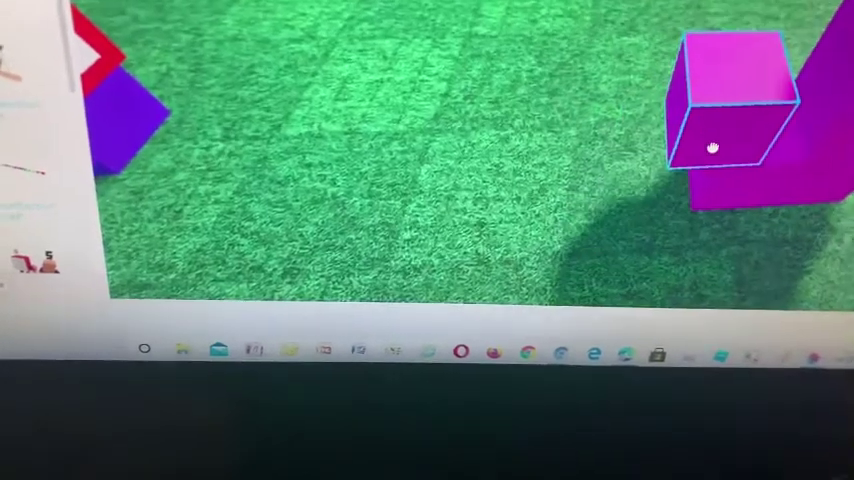
{"action": "key", "text": "s"}
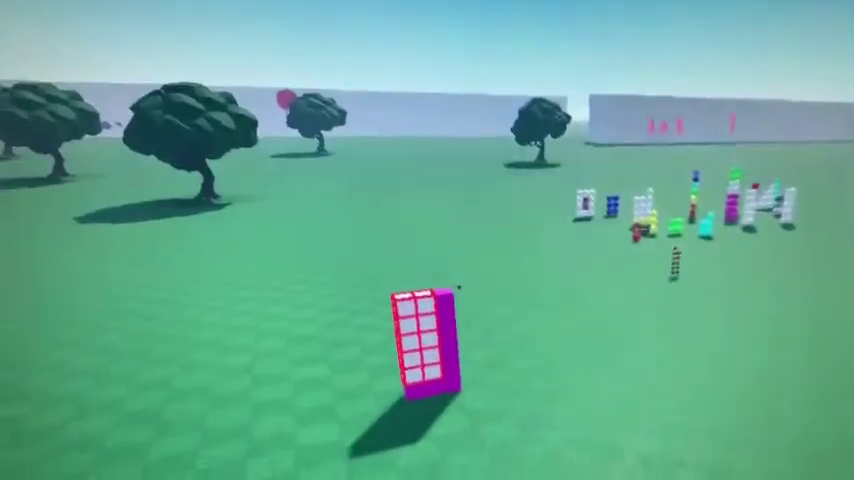
{"action": "left_click_drag", "start_coordinate": [235, 452], "coordinate": [520, 280]}
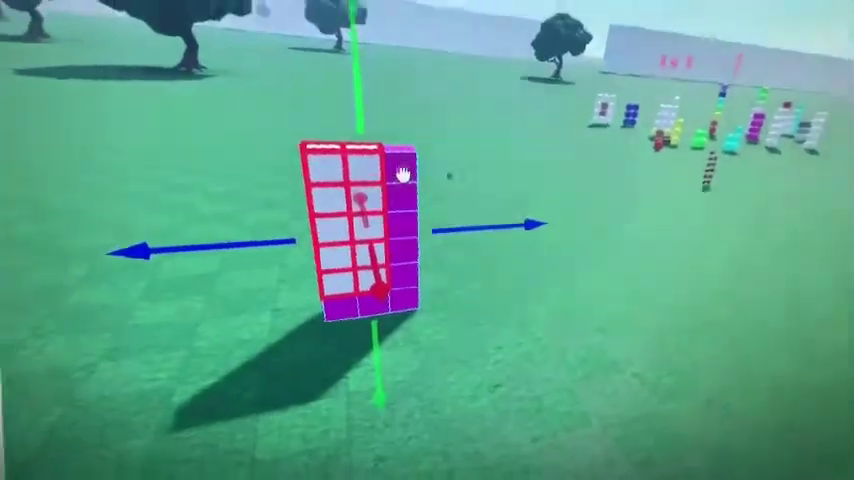
{"action": "left_click", "coordinate": [509, 345]}
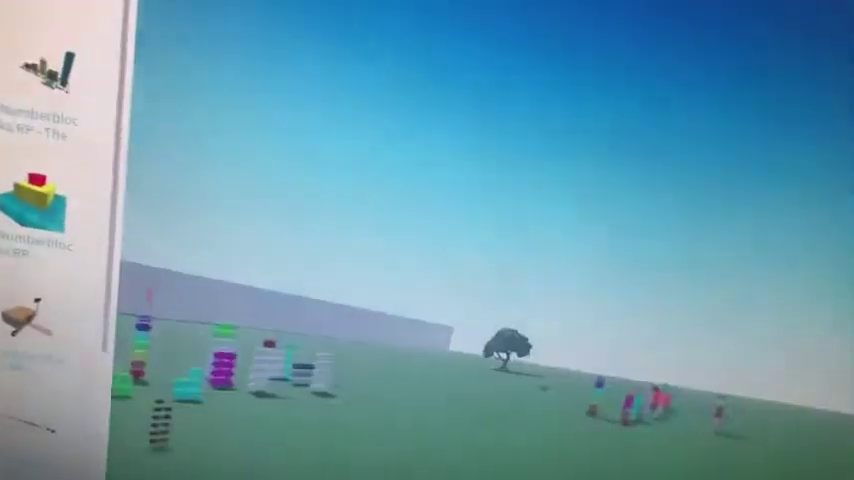
{"action": "right_click_drag", "start_coordinate": [820, 352], "coordinate": [738, 322]}
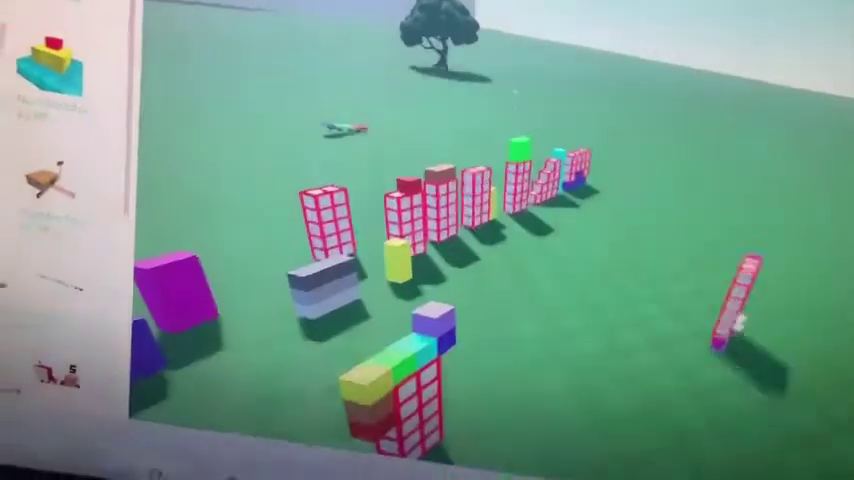
{"action": "key", "text": "w"}
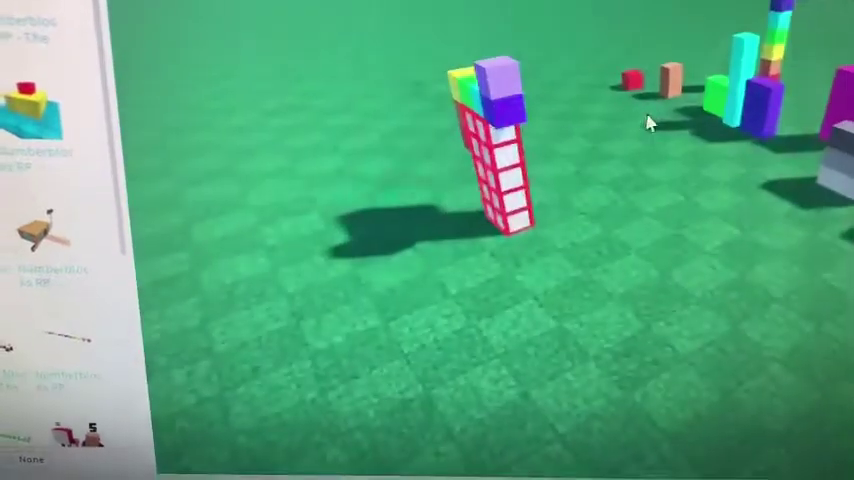
{"action": "key", "text": "s"}
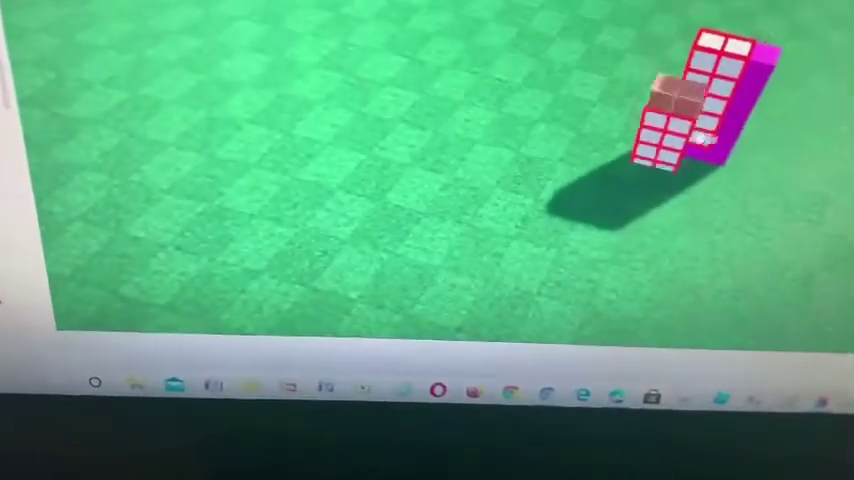
{"action": "scroll", "coordinate": [700, 138], "scroll_direction": "down", "scroll_amount": 3}
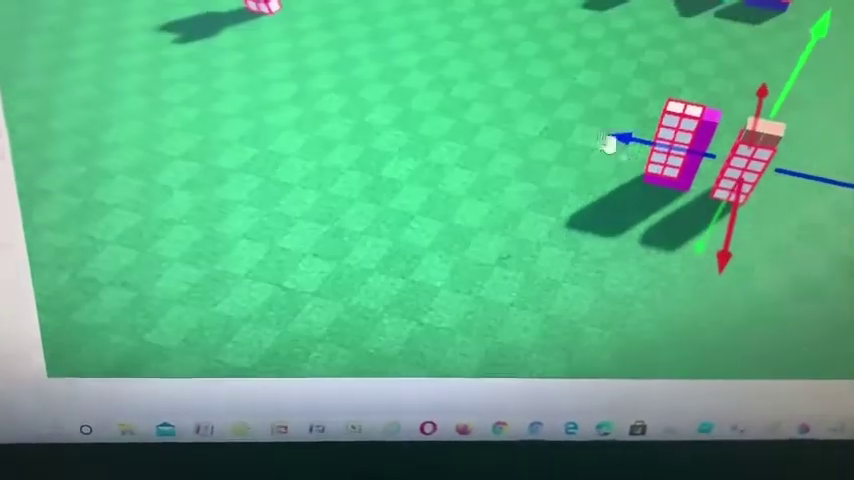
{"action": "scroll", "coordinate": [607, 143], "scroll_direction": "down", "scroll_amount": 5}
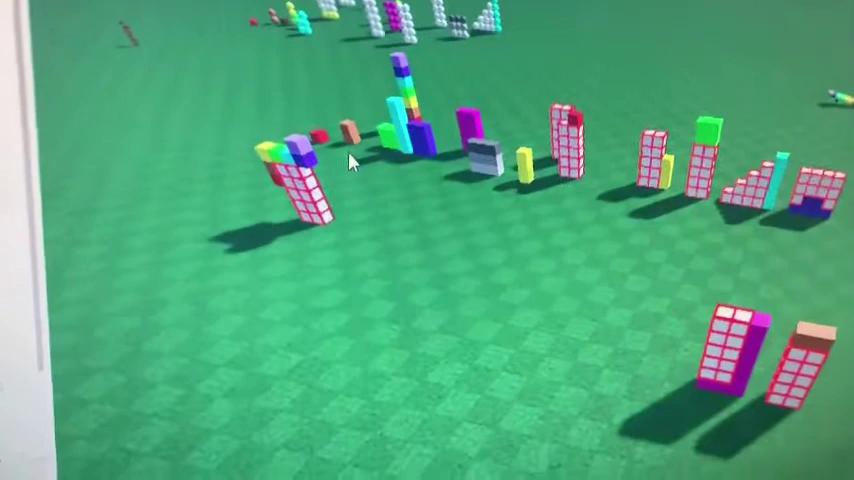
{"action": "scroll", "coordinate": [350, 163], "scroll_direction": "up", "scroll_amount": 3}
{"action": "scroll", "coordinate": [458, 86], "scroll_direction": "up", "scroll_amount": 3}
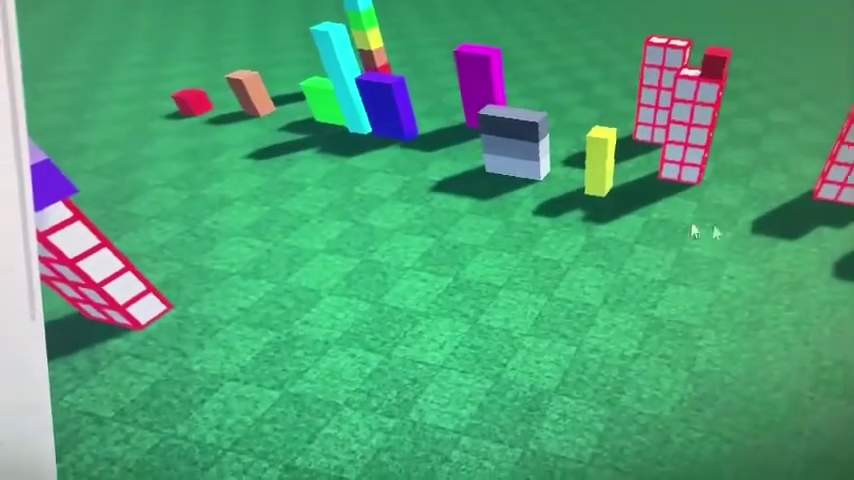
{"action": "scroll", "coordinate": [606, 185], "scroll_direction": "down", "scroll_amount": 3}
{"action": "scroll", "coordinate": [524, 219], "scroll_direction": "down", "scroll_amount": 2}
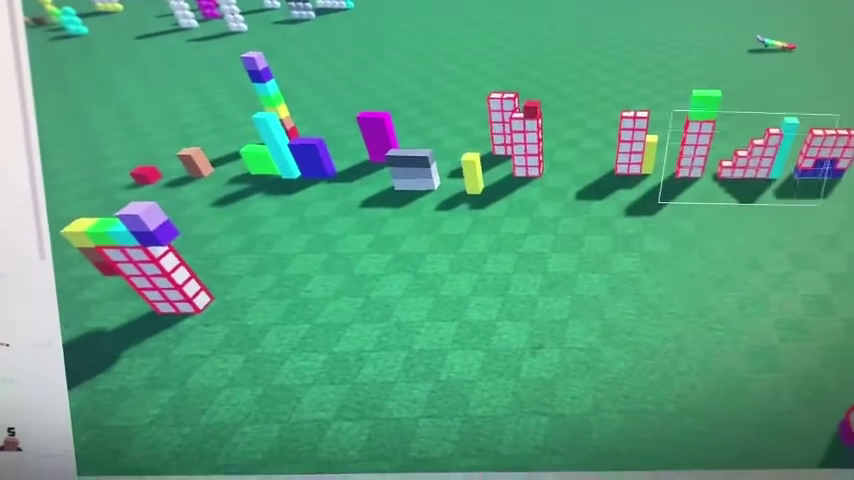
Drag the green-topped tower and staircase models forward beside the magenta and peach-topped blocks
{"action": "left_click_drag", "start_coordinate": [780, 160], "coordinate": [740, 222]}
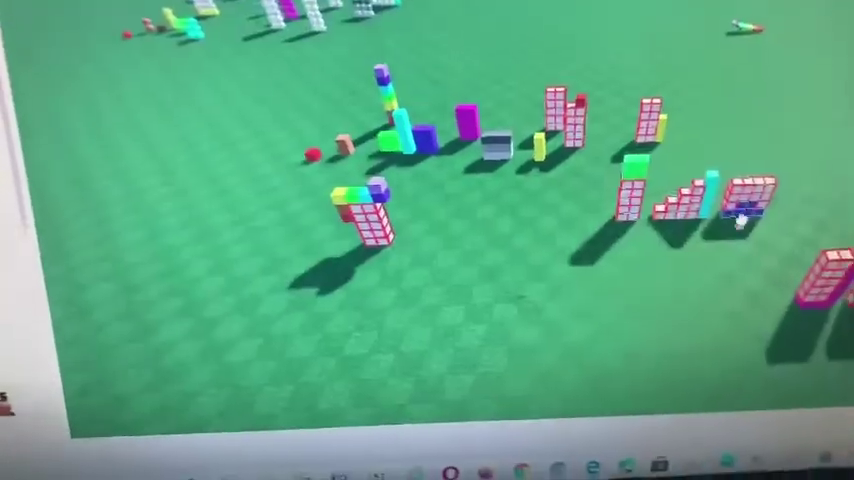
{"action": "key", "text": "ctrl+2"}
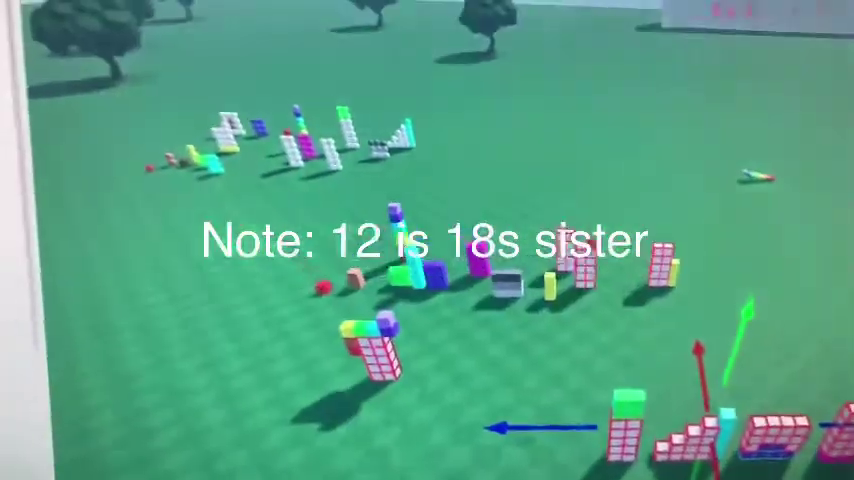
{"action": "key", "text": "ctrl+1"}
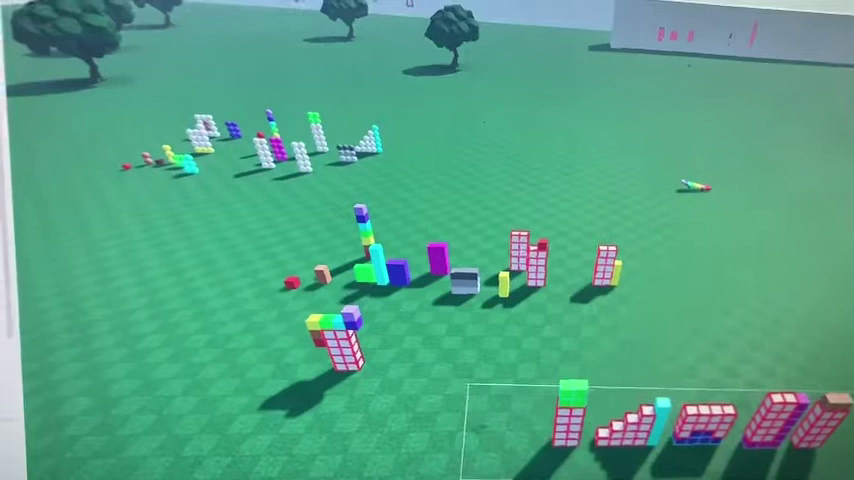
{"action": "key", "text": "ctrl+2"}
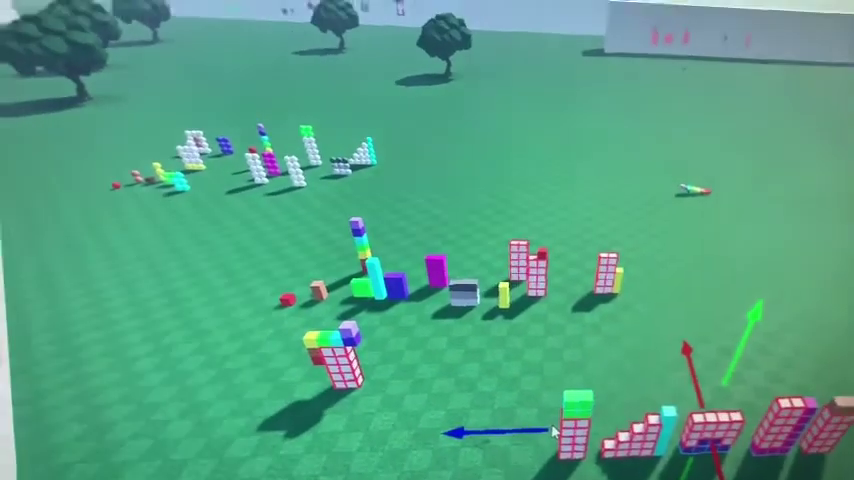